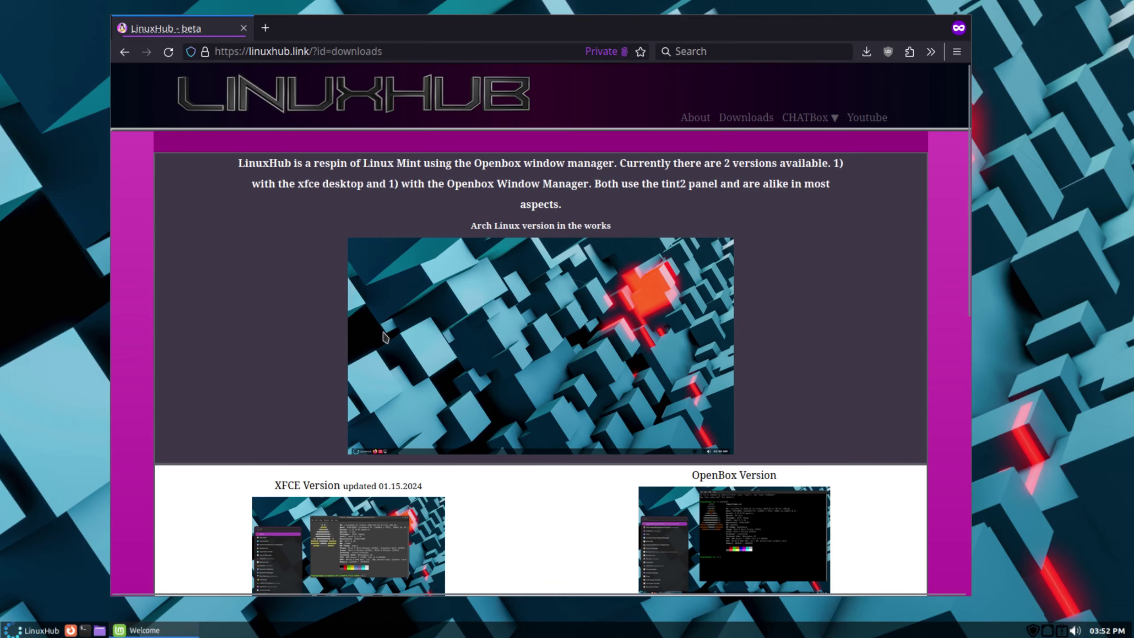
pyautogui.scroll(-5, 535, 350)
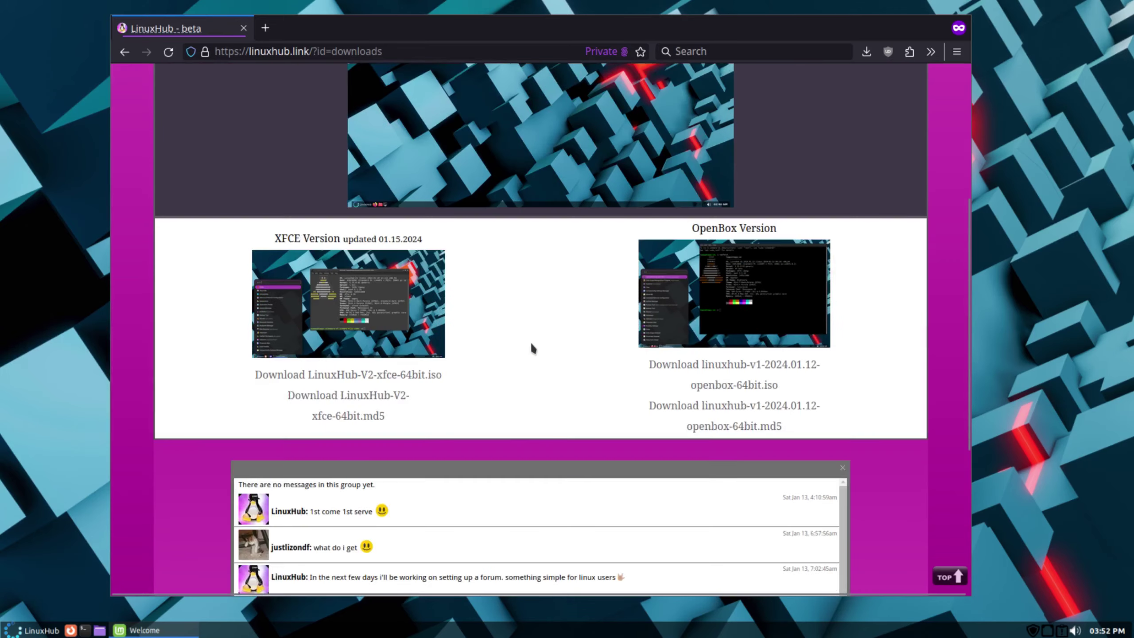
# Select the 'XFCE Version updated 01.15.2024' heading on the LinuxHub downloads page
pyautogui.tripleClick(393, 241)
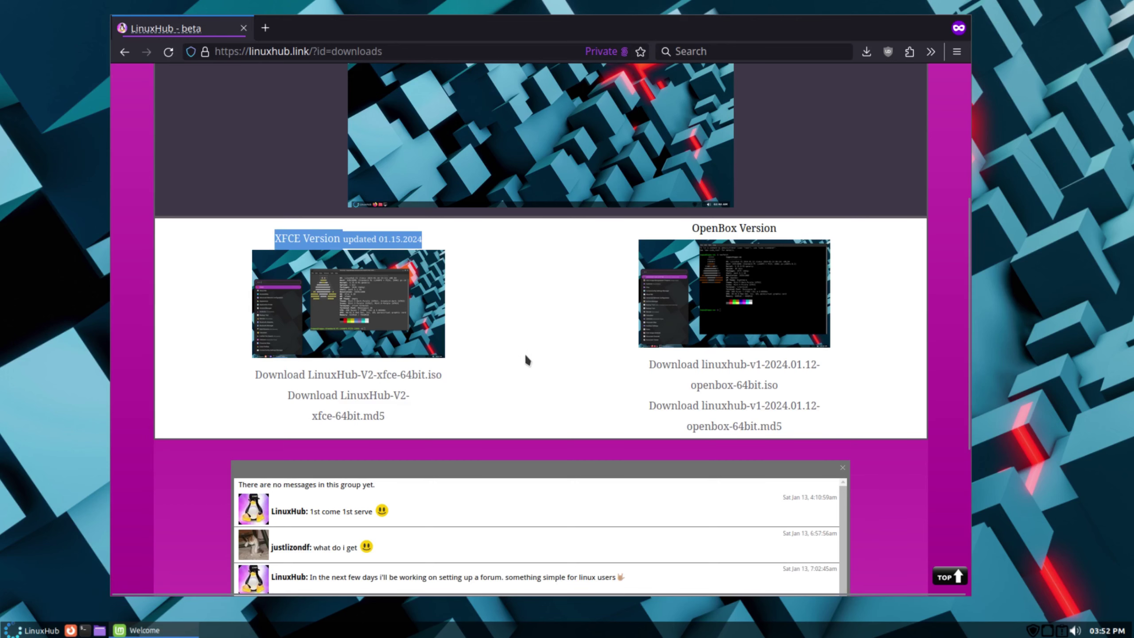
pyautogui.scroll(5, 525, 353)
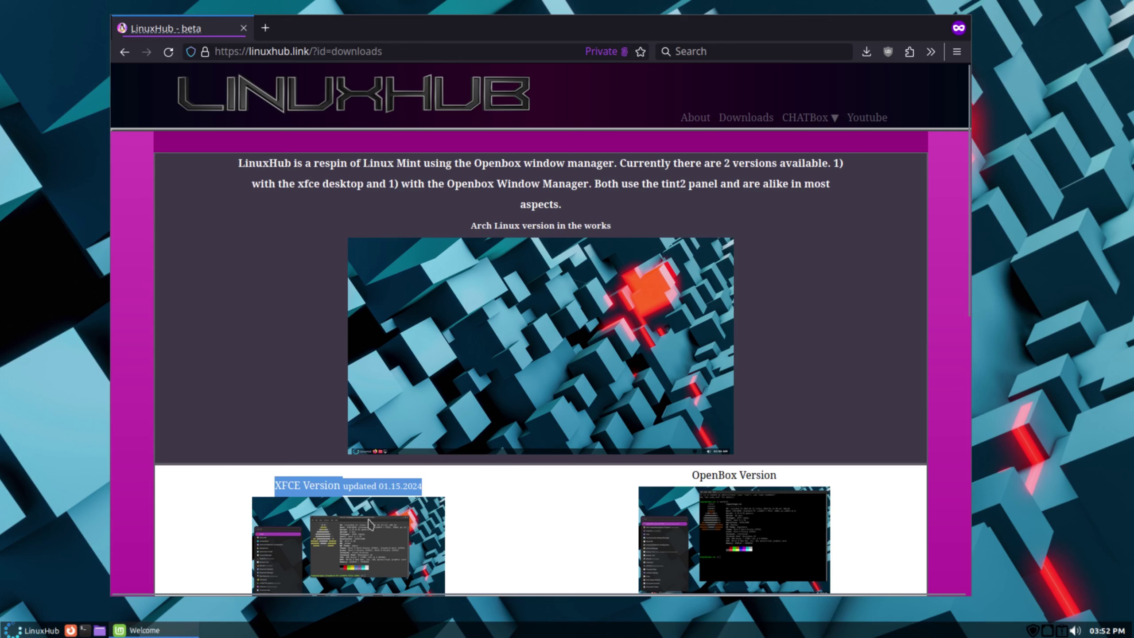
pyautogui.scroll(-5, 527, 493)
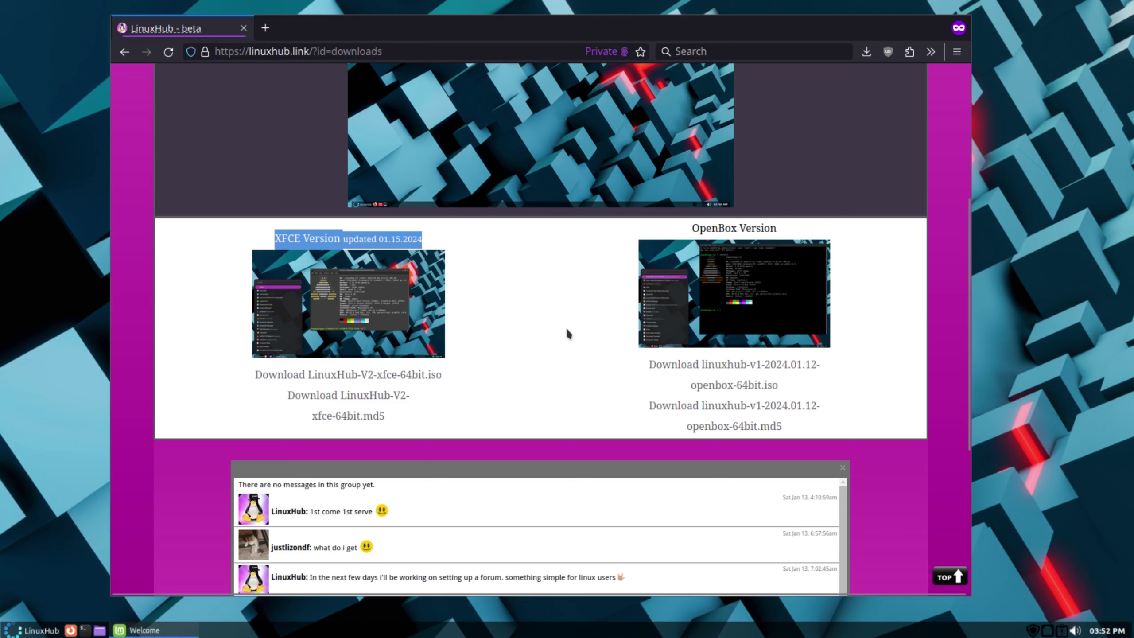
pyautogui.scroll(-2, 568, 337)
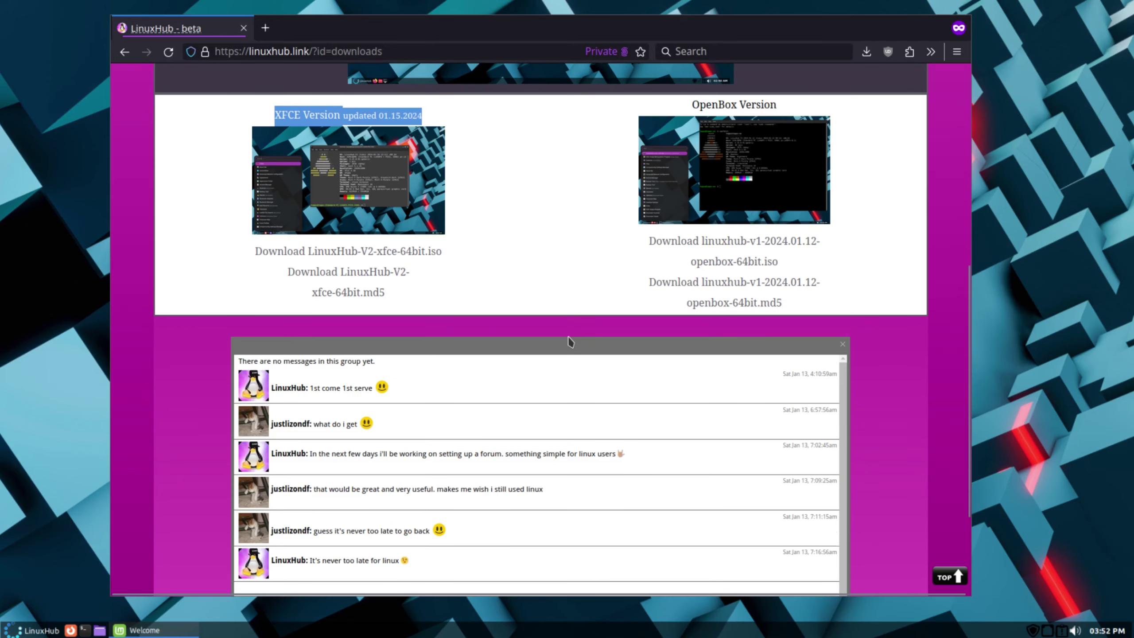
pyautogui.scroll(2, 571, 342)
pyautogui.scroll(4, 569, 342)
pyautogui.scroll(-2, 570, 350)
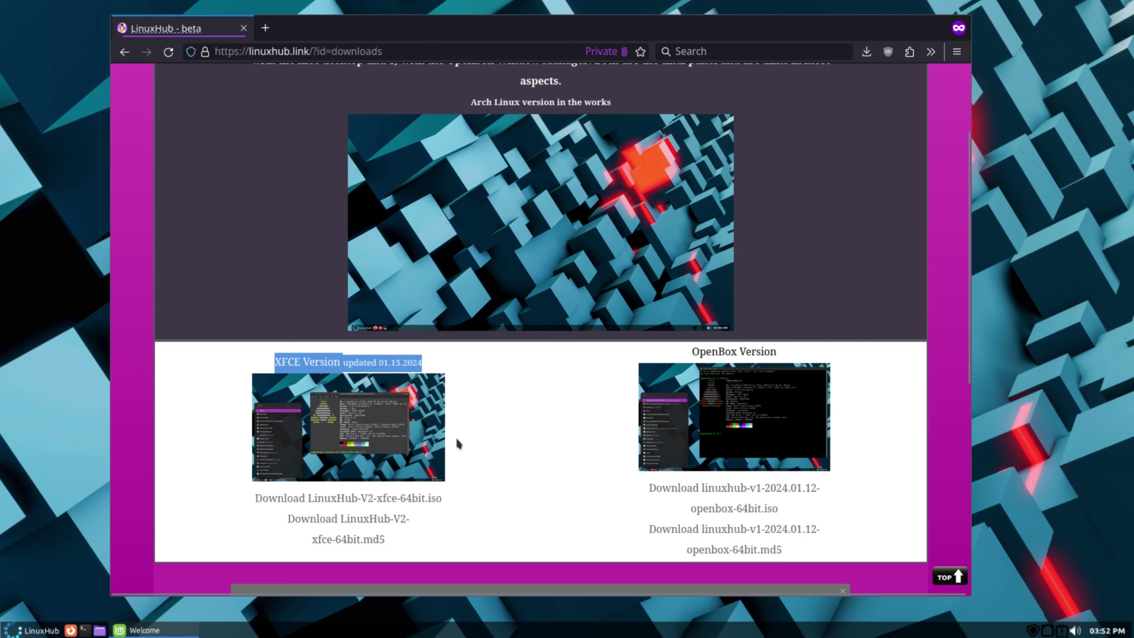
pyautogui.scroll(2, 670, 372)
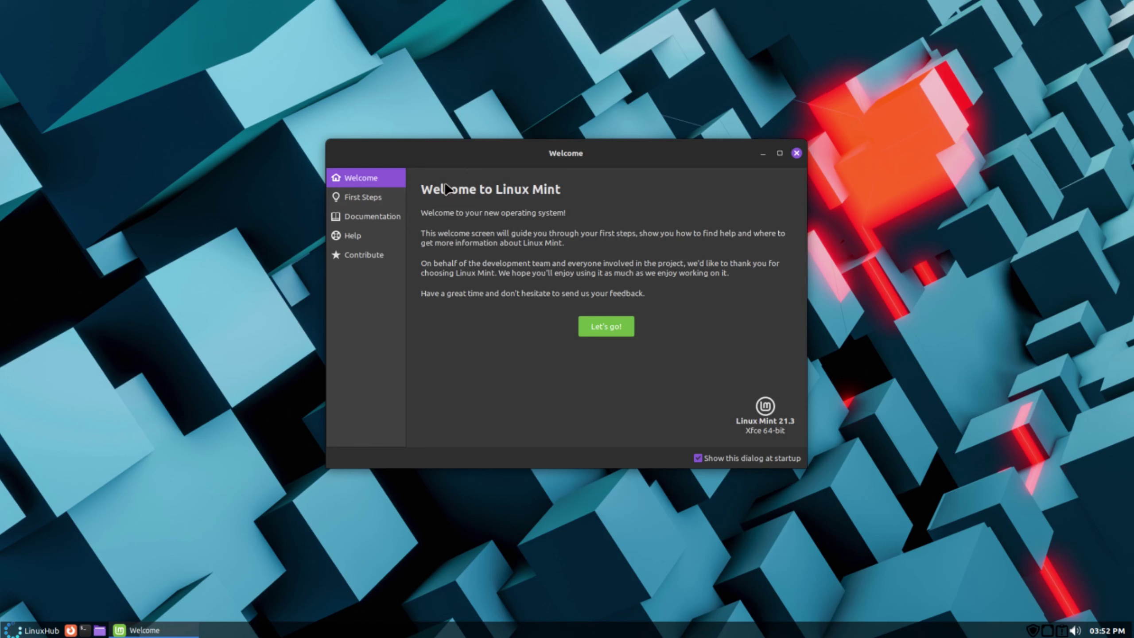
# View the First Steps, Documentation, Help and Contribute sections, then close Linux Mint Welcome
pyautogui.click(365, 197)
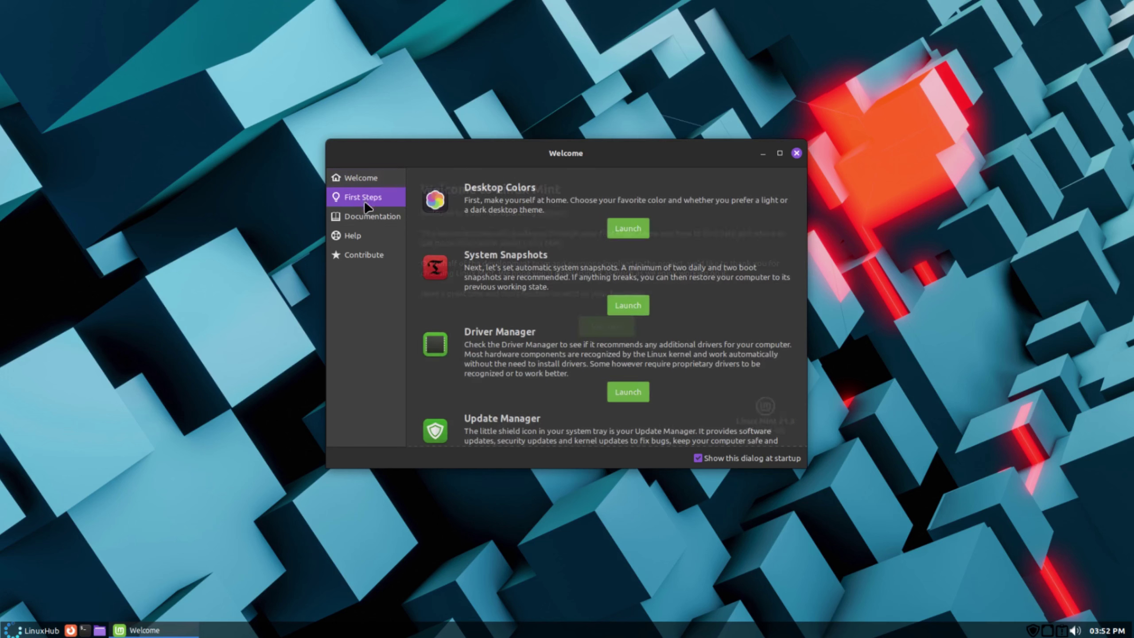
pyautogui.click(364, 213)
pyautogui.click(362, 235)
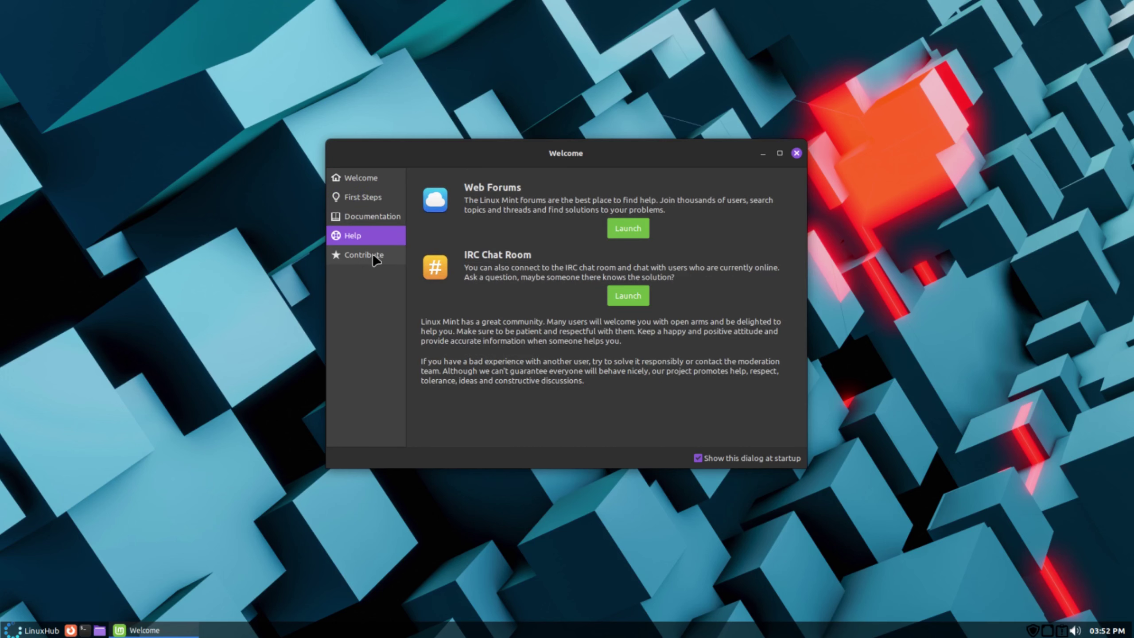
pyautogui.click(372, 254)
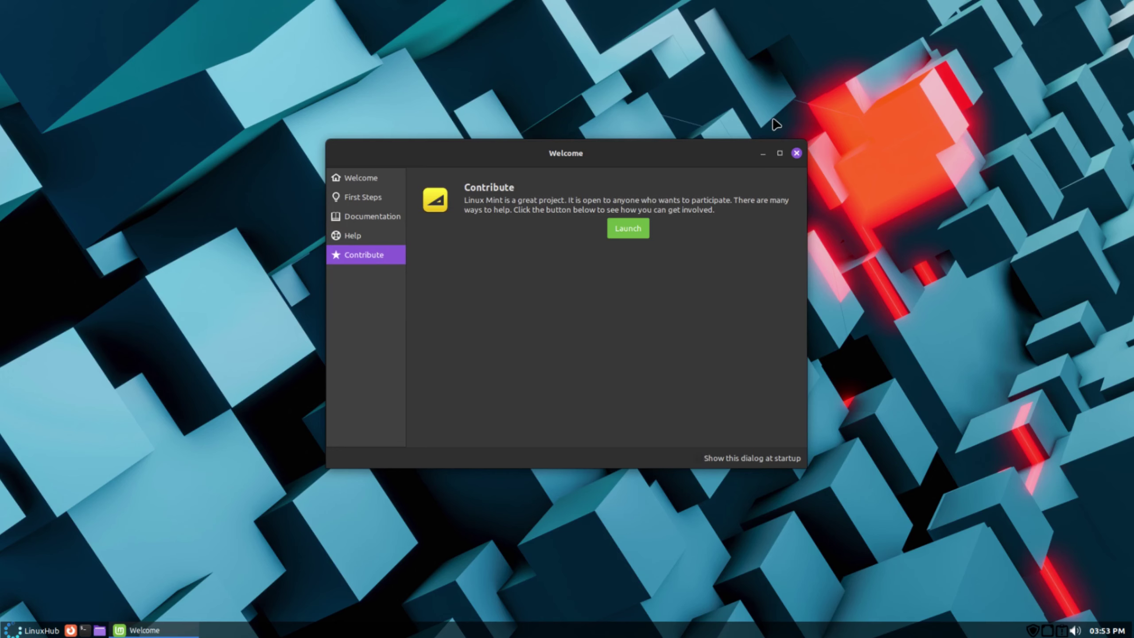
pyautogui.click(796, 153)
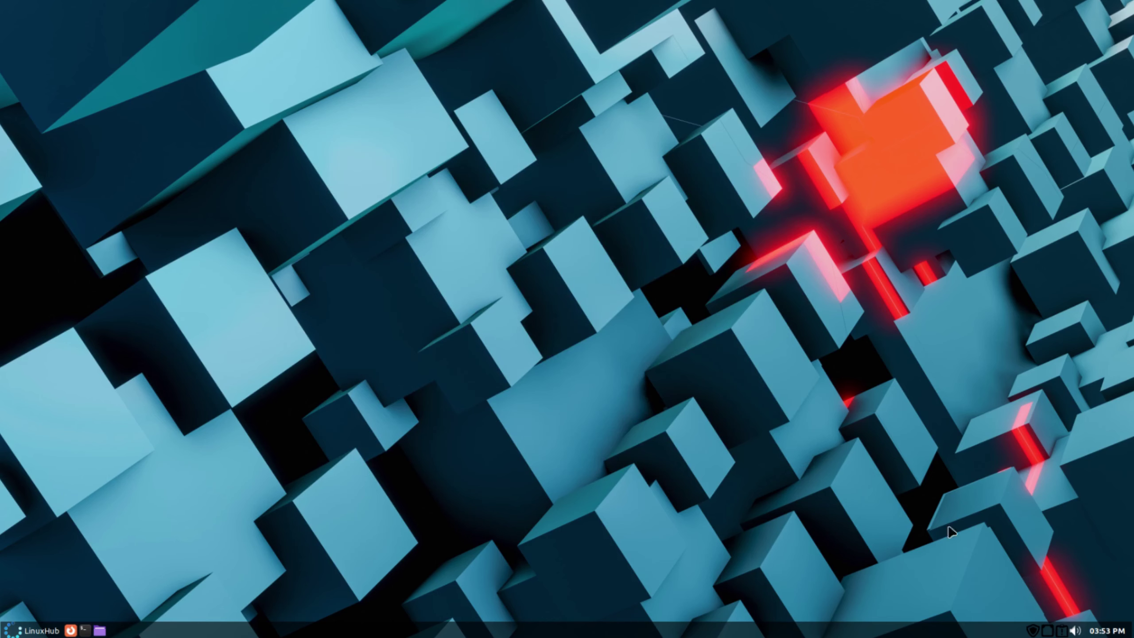
pyautogui.click(44, 630)
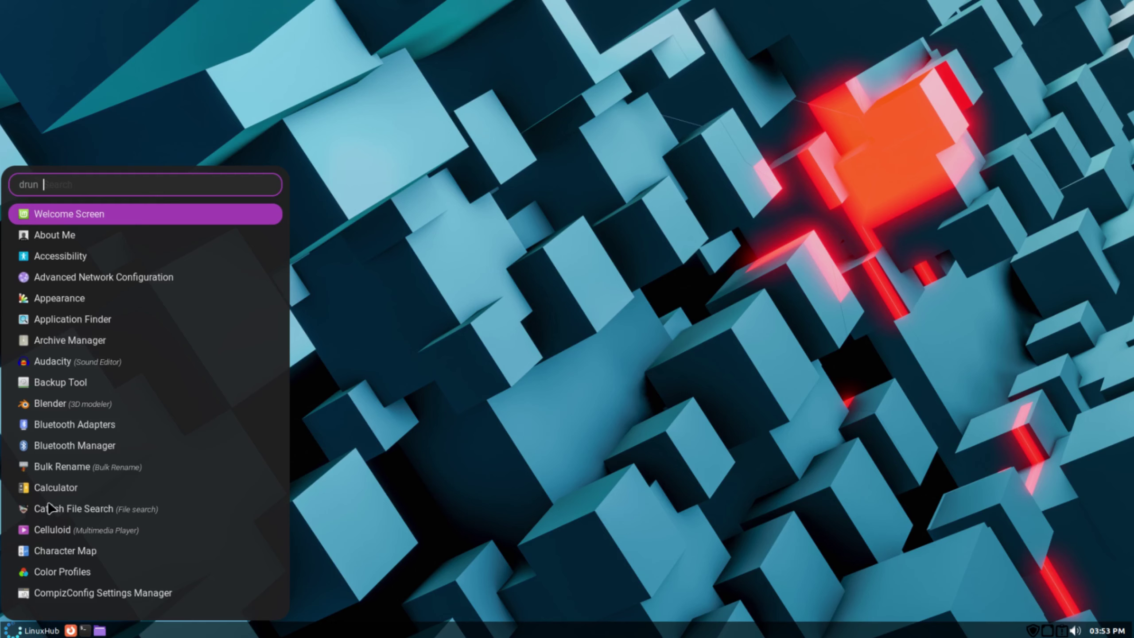
pyautogui.click(27, 630)
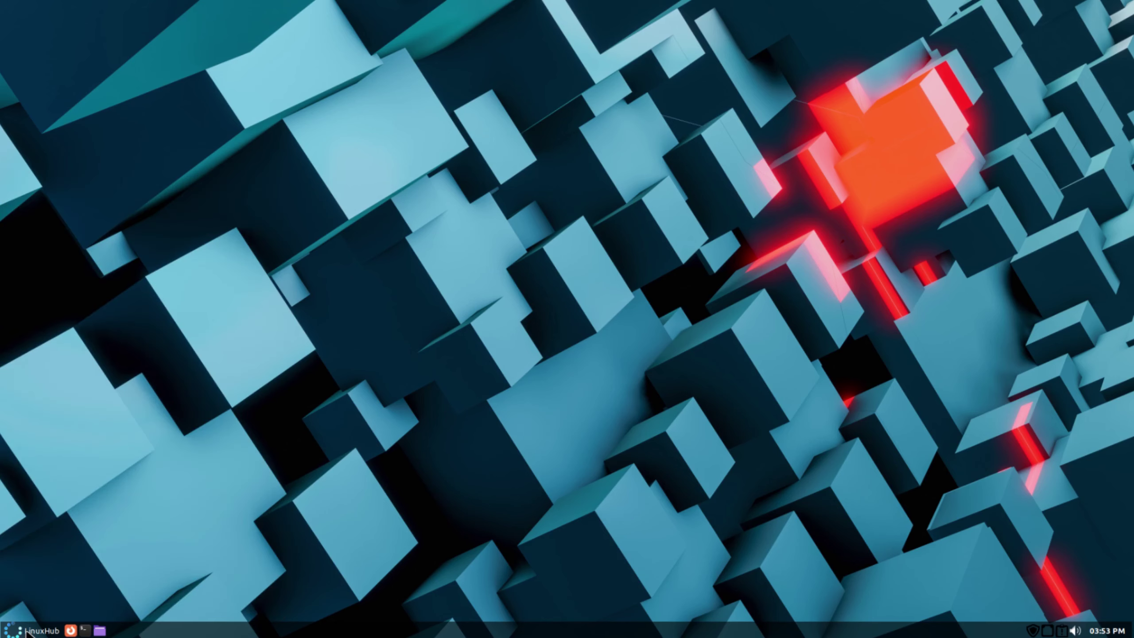
pyautogui.click(28, 631)
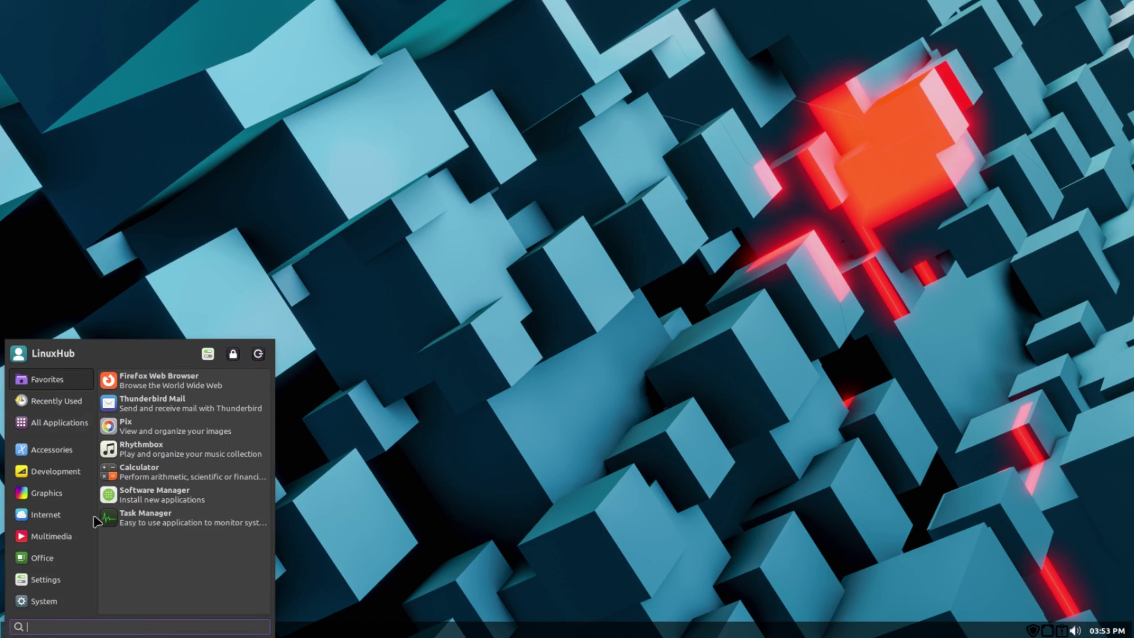
pyautogui.click(169, 216)
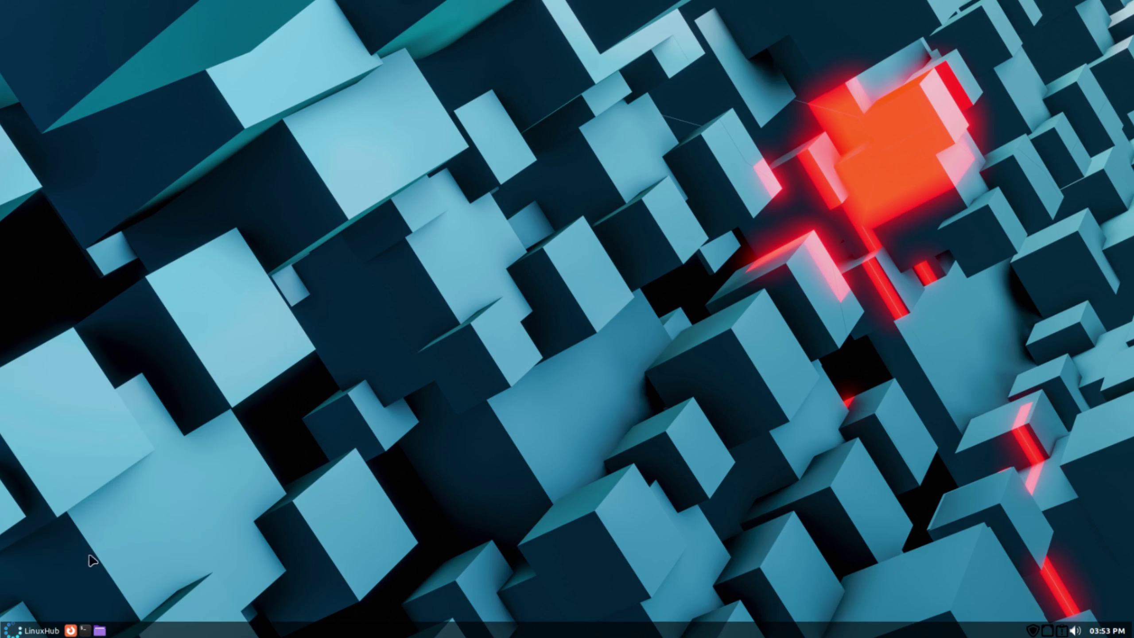
pyautogui.click(24, 631)
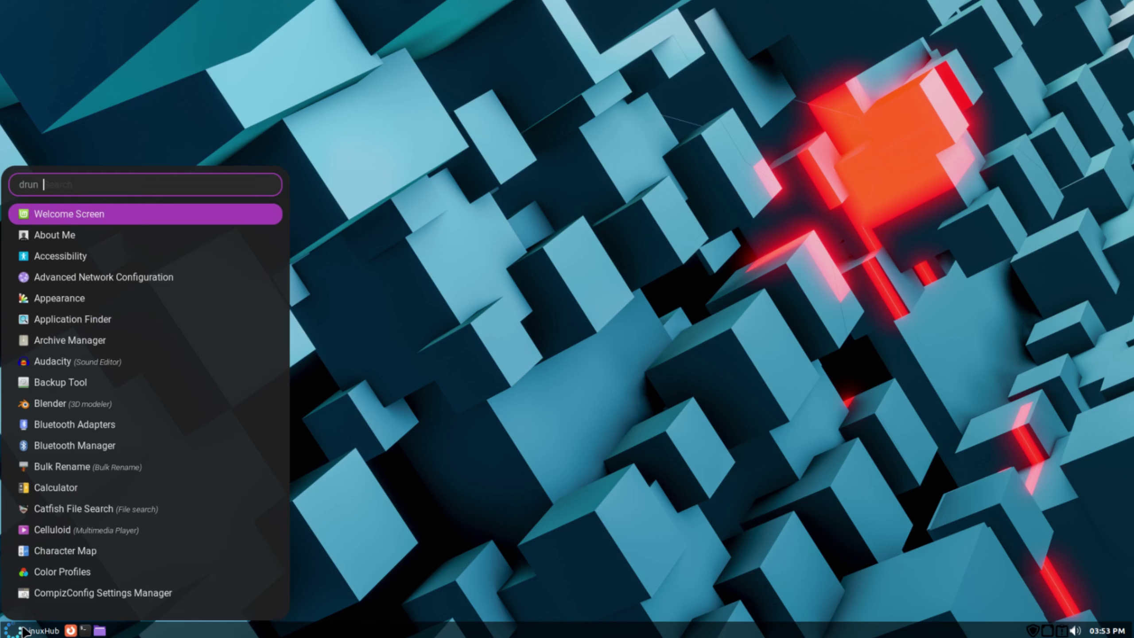
pyautogui.press('Escape')
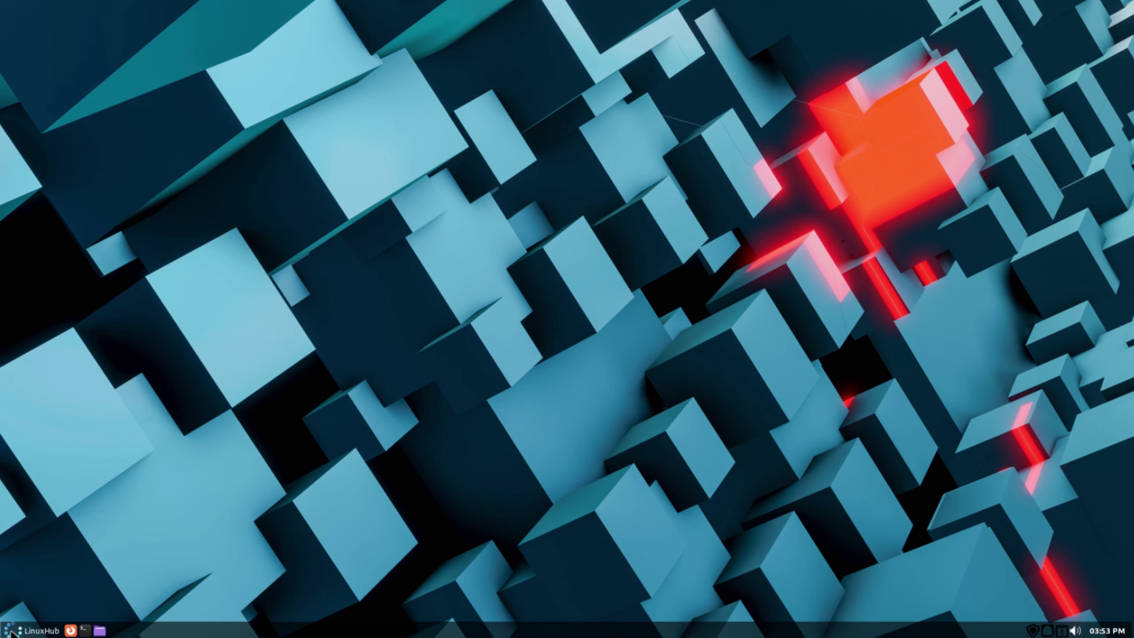
pyautogui.rightClick(32, 631)
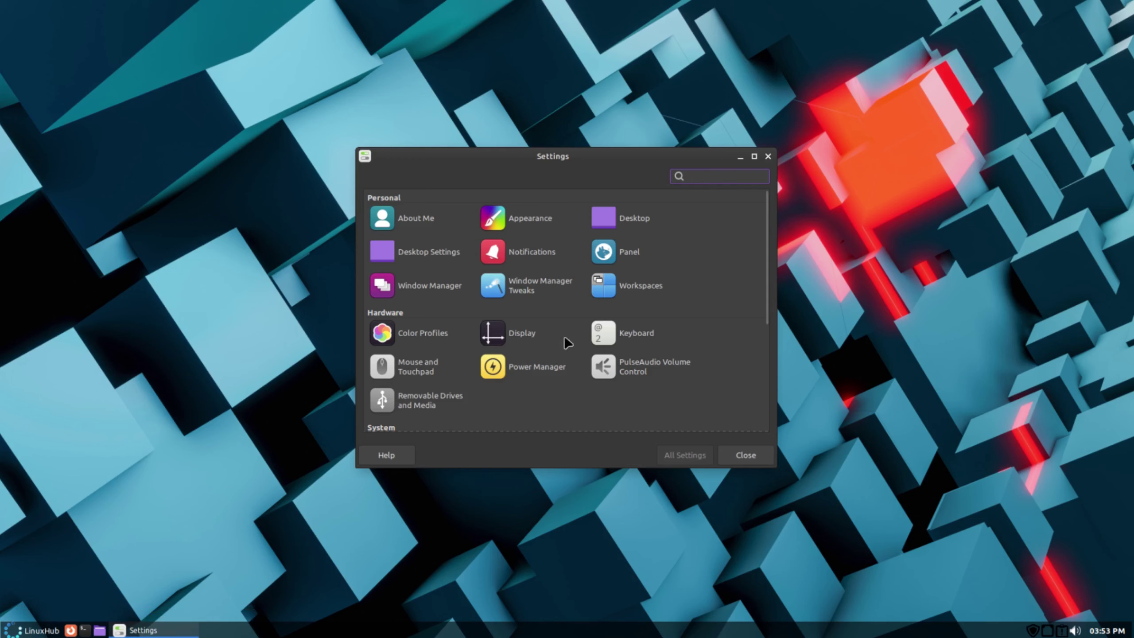
pyautogui.click(769, 157)
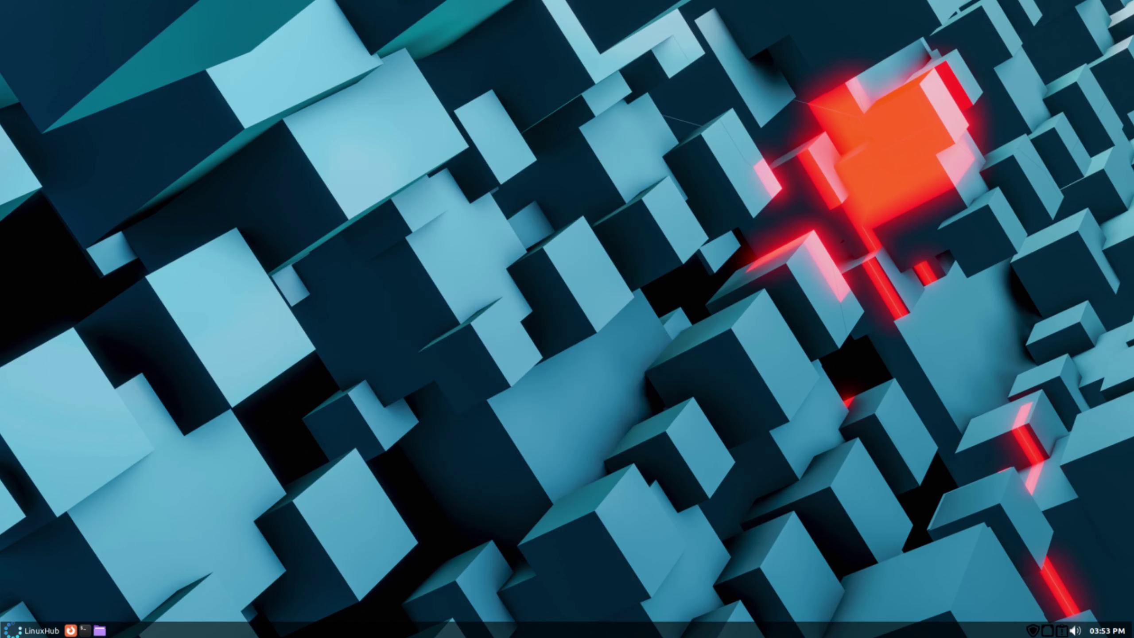
pyautogui.click(27, 630)
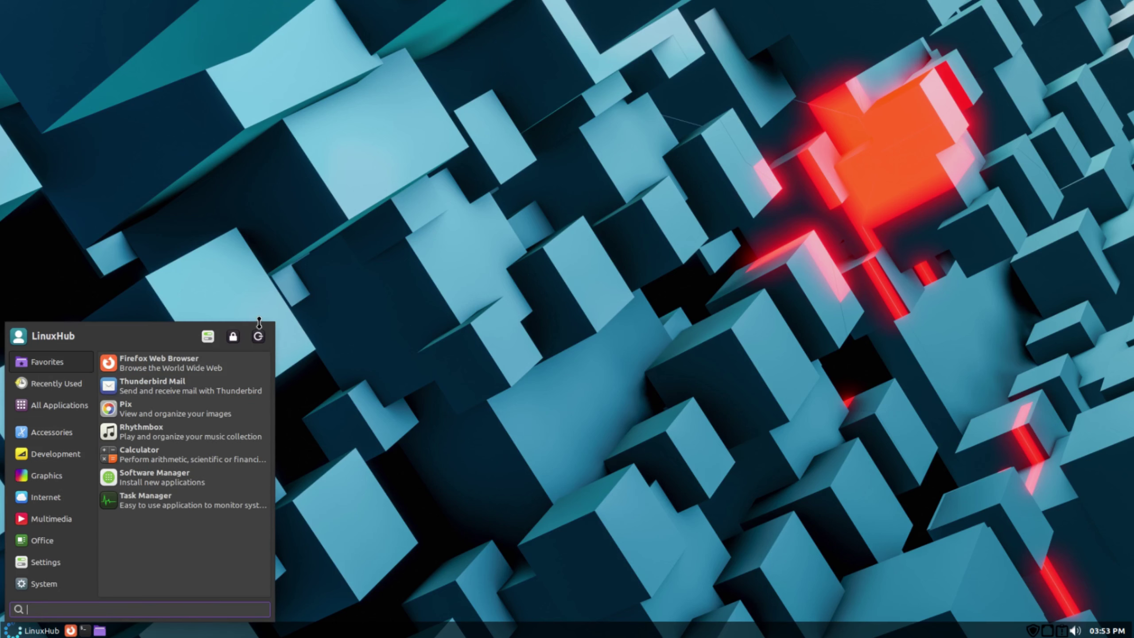
pyautogui.click(249, 237)
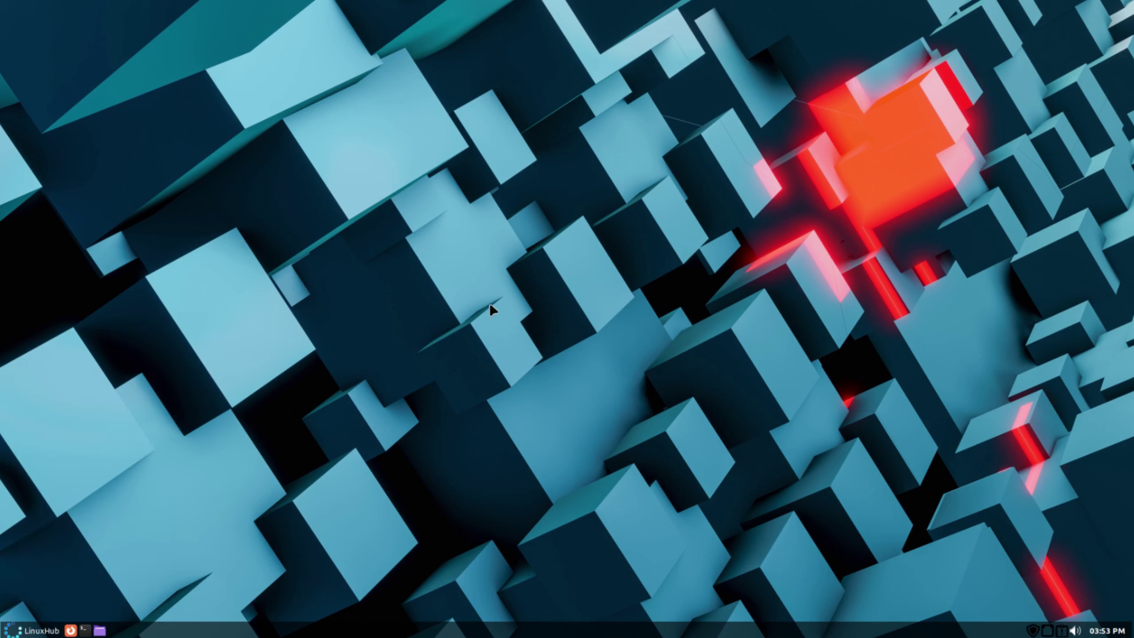
# Run neofetch in a maximized terminal, enlarge the text, and select the LinuxHub-V2 OS line
pyautogui.click(86, 630)
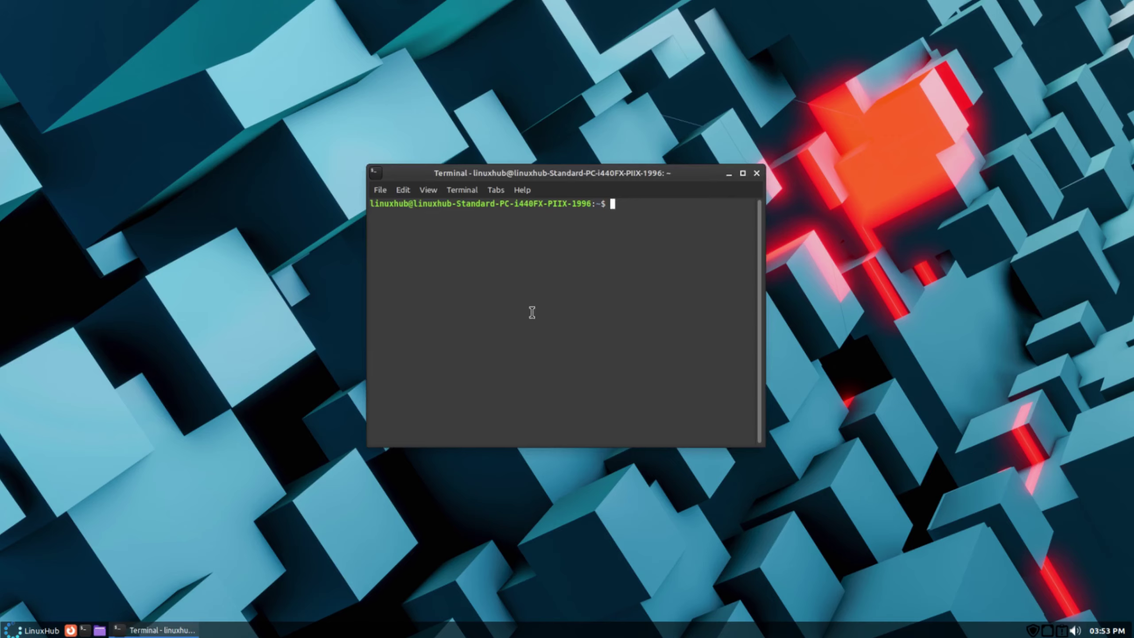
pyautogui.doubleClick(690, 173)
pyautogui.write('neo')
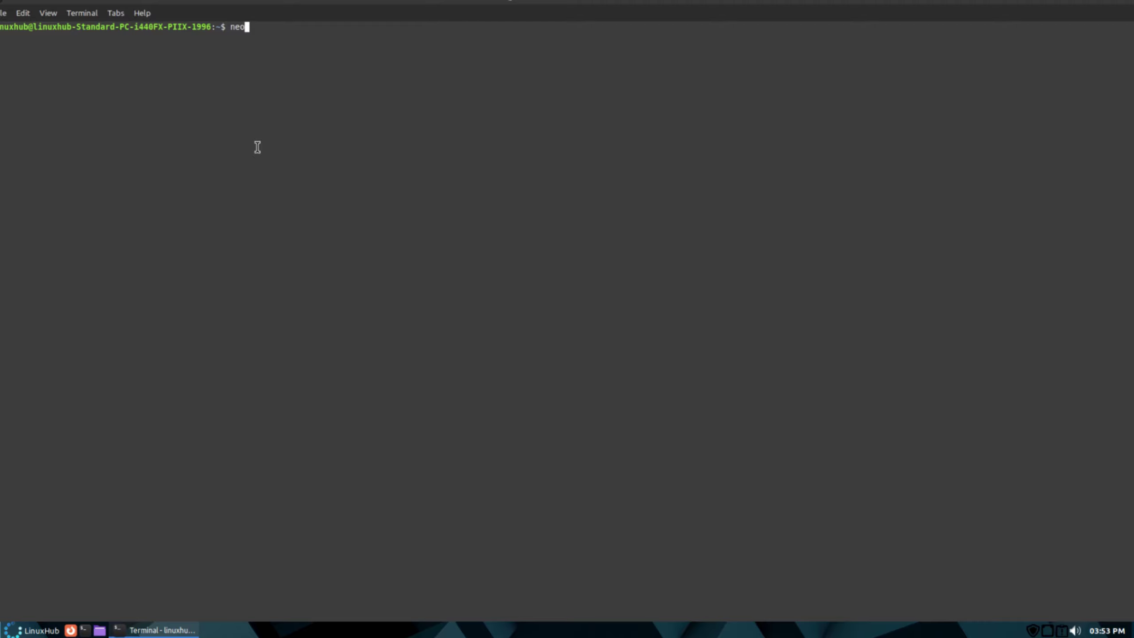
pyautogui.write('fetch')
pyautogui.press('Return')
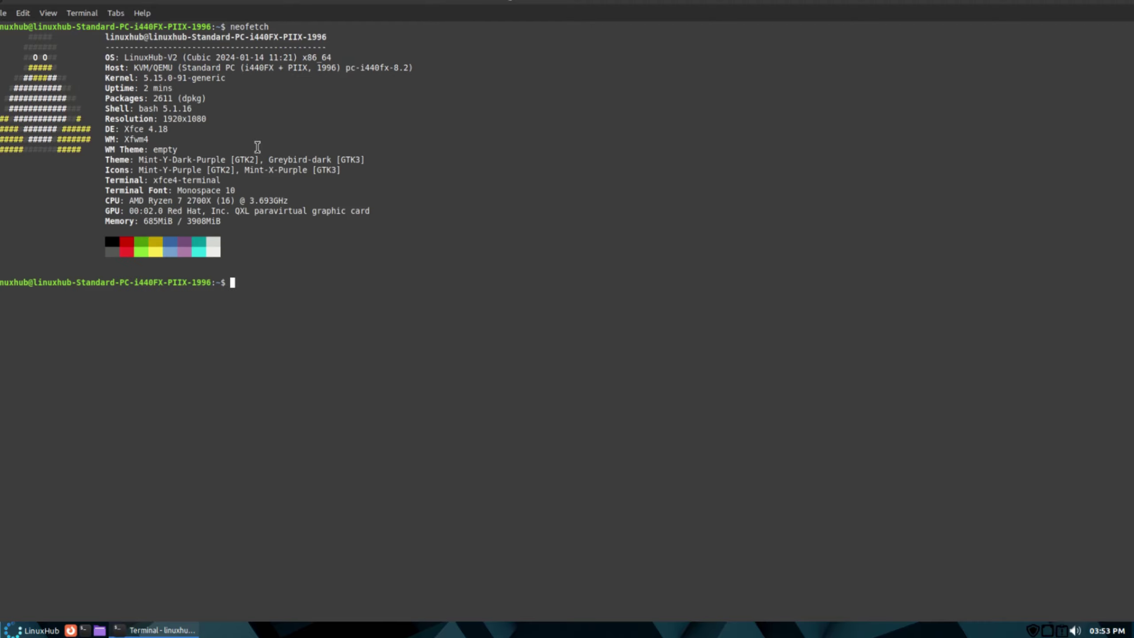
pyautogui.hotkey('ctrl', '+')
pyautogui.hotkey('ctrl', '+')
pyautogui.hotkey('ctrl', '+')
pyautogui.hotkey('ctrl', '+')
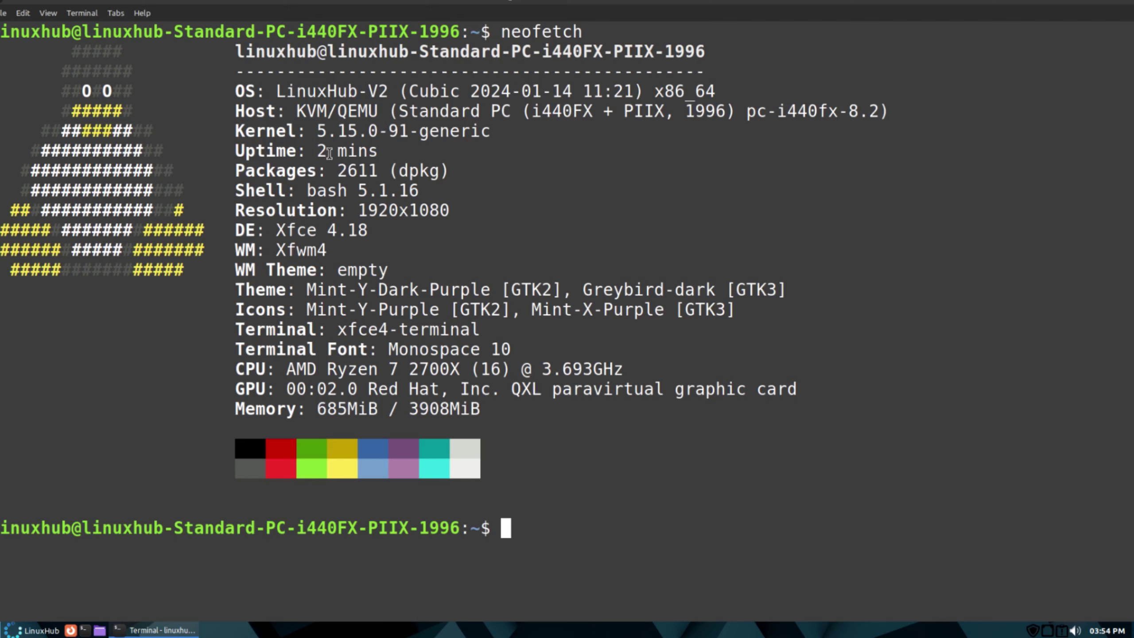
pyautogui.tripleClick(322, 91)
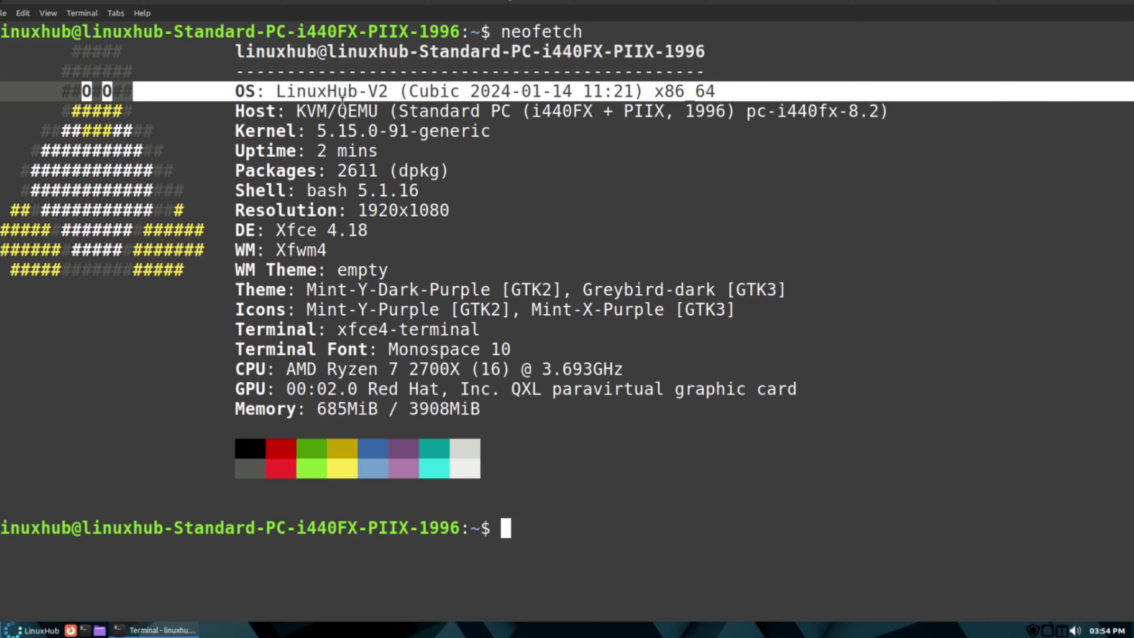